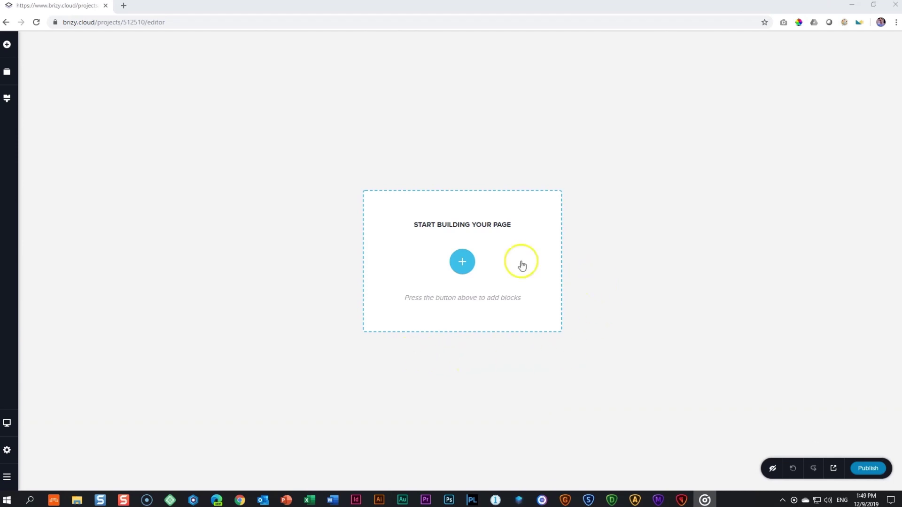
Step: Browse the ready-made page layouts, filter them to the Food category and open the Gourmet template
click(463, 263)
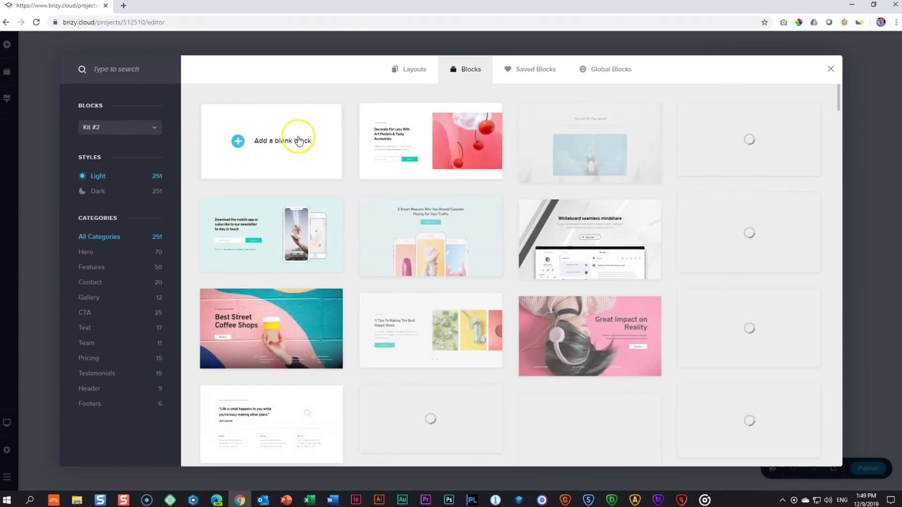
click(411, 70)
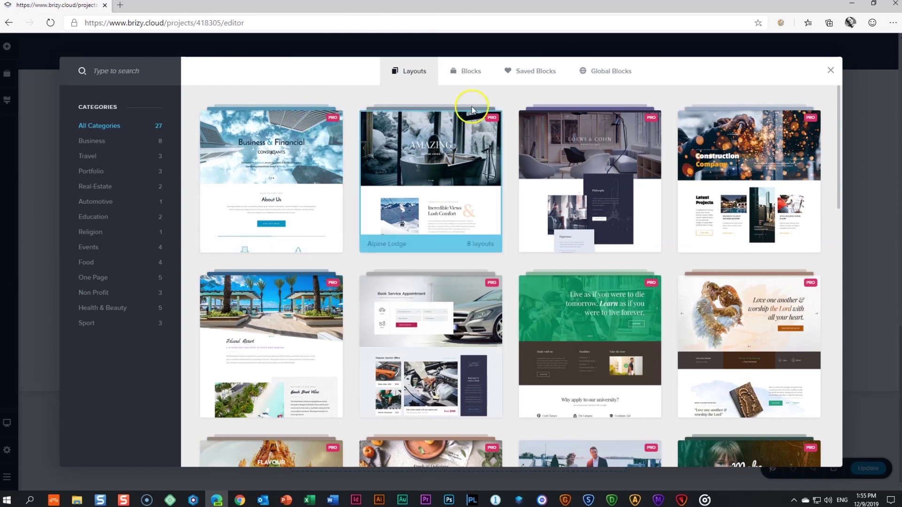
click(593, 158)
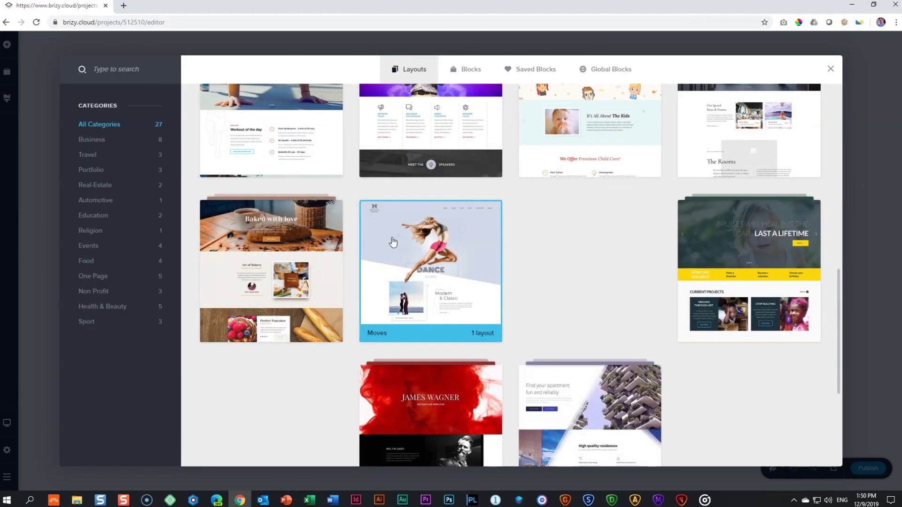
scroll(392, 241, up, 10)
click(573, 239)
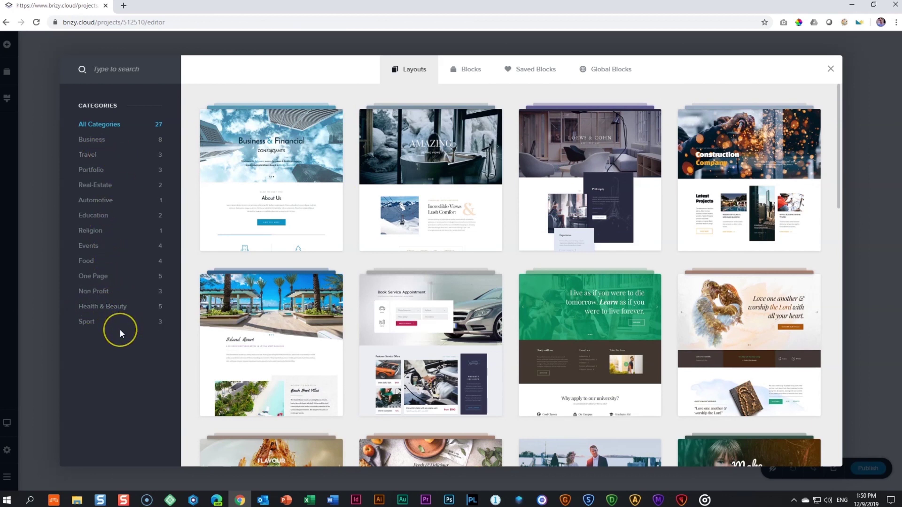
click(87, 263)
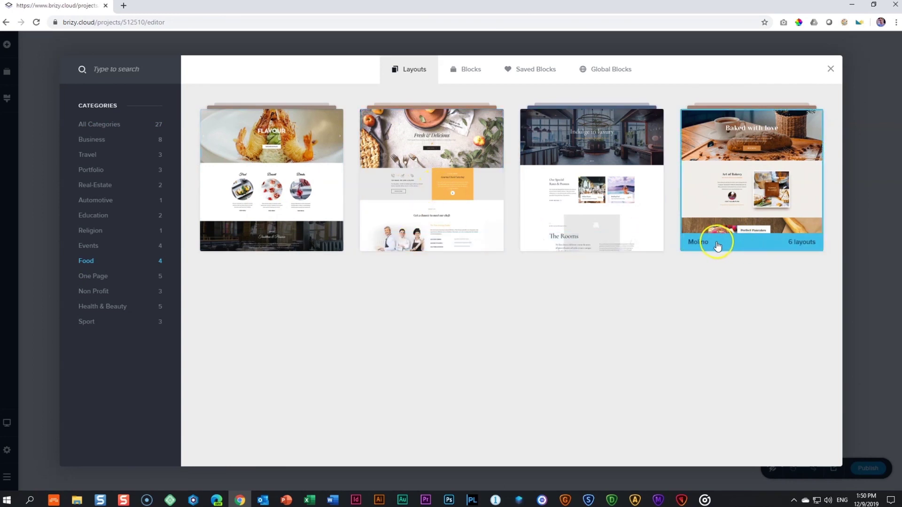
click(423, 209)
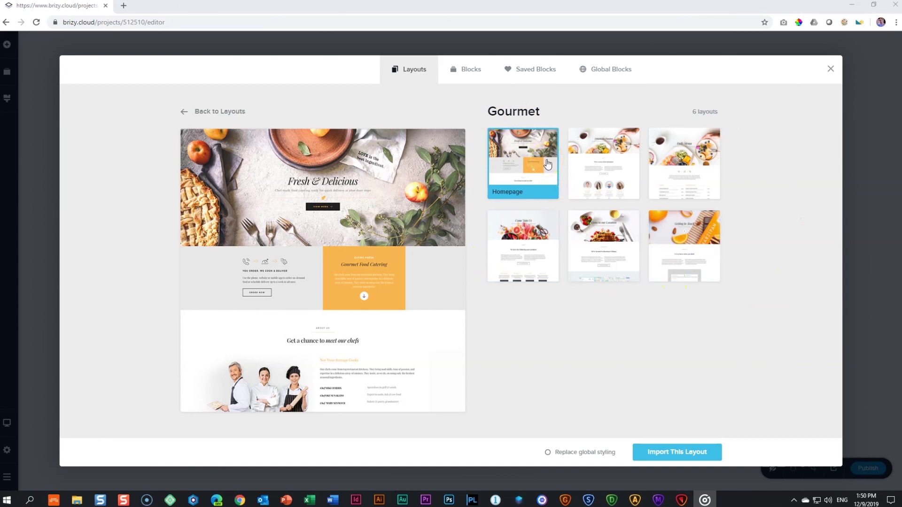
Step: Preview the Gourmet template's About, Daily Menus, Careers, Location and Contact page layouts one after another
click(595, 162)
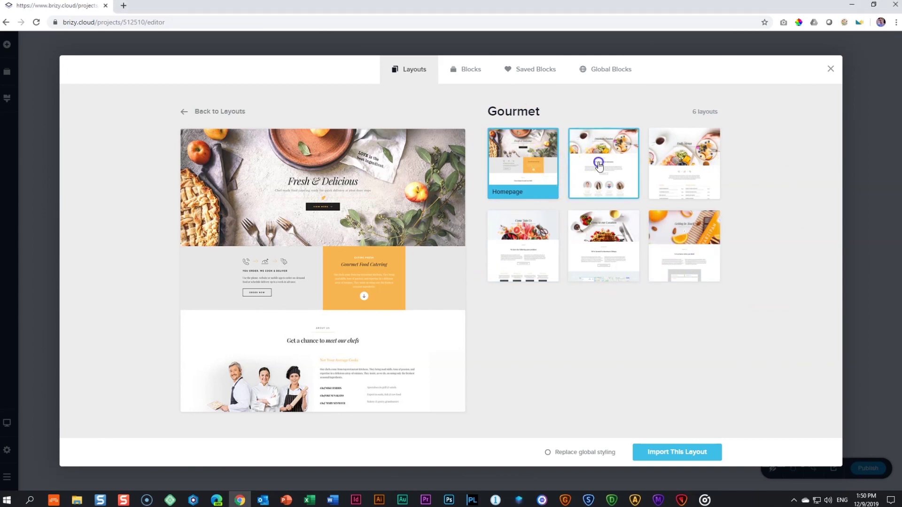
click(676, 184)
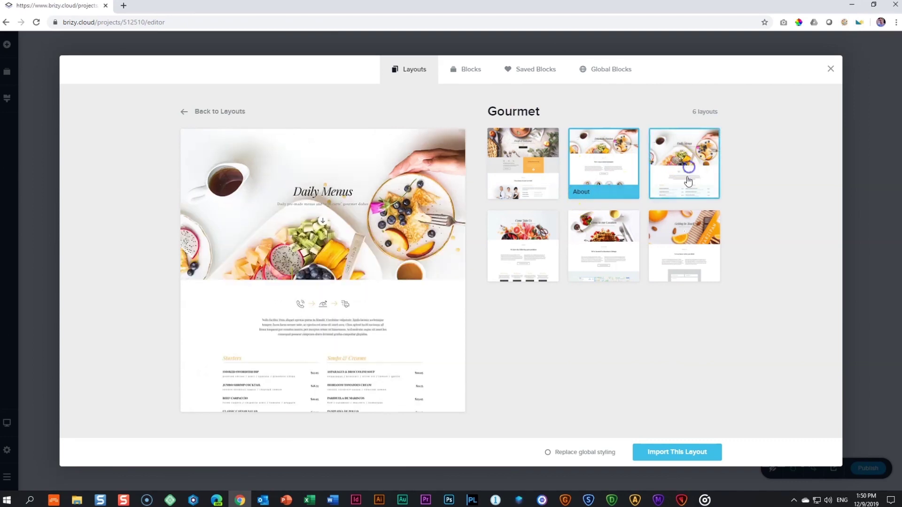
click(540, 263)
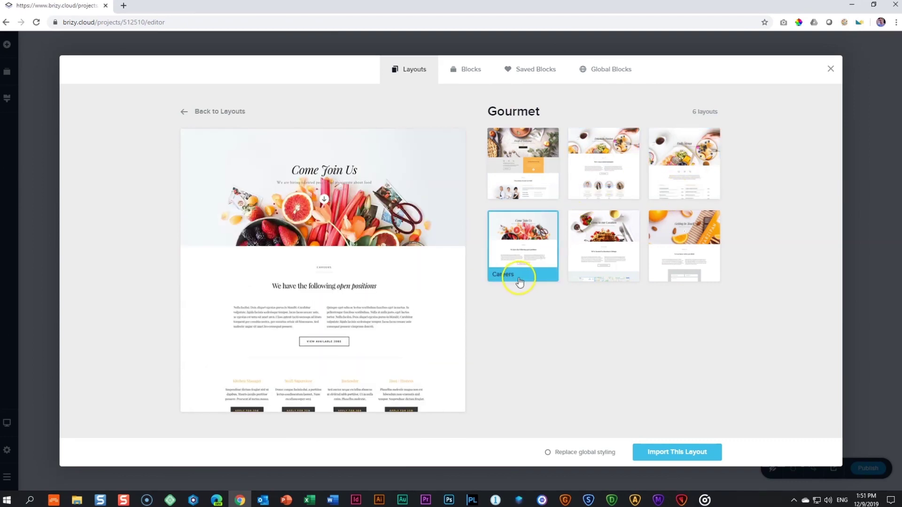
click(596, 275)
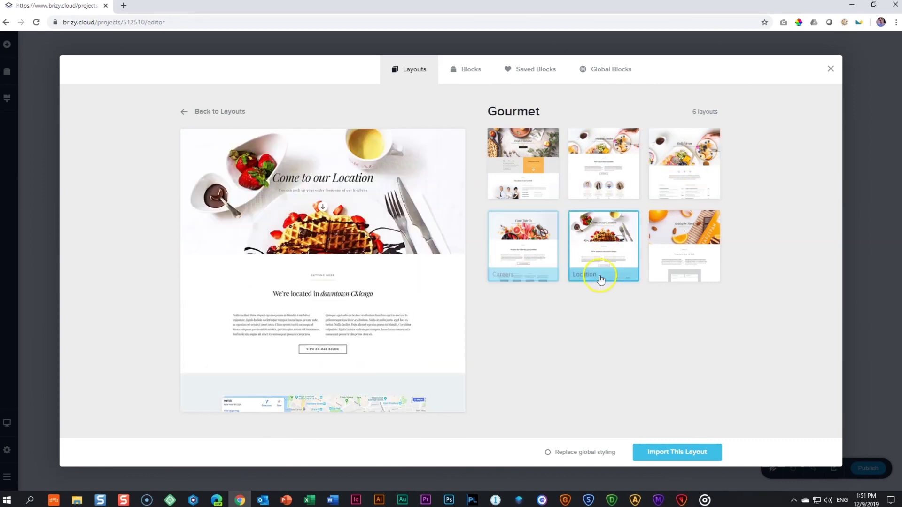
click(701, 246)
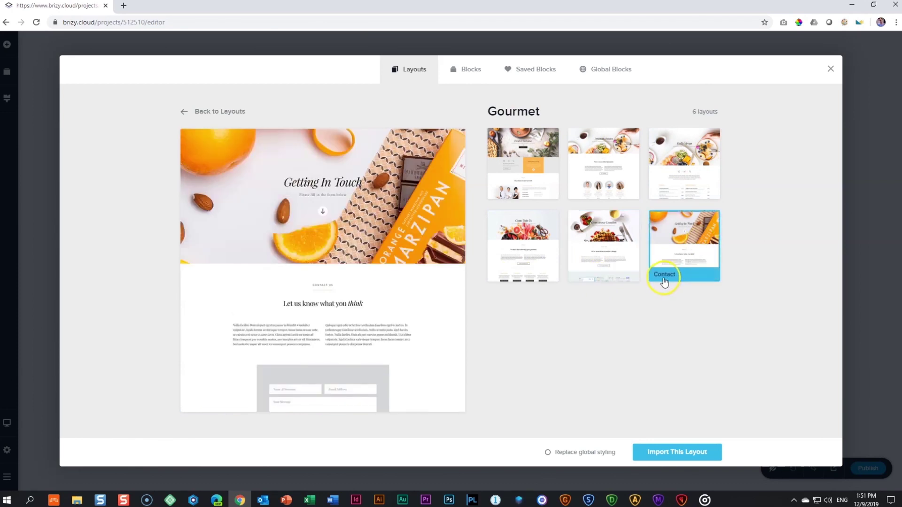
Step: Look through the full content of the Gourmet About and Careers layouts, finishing on the Homepage preview
click(614, 171)
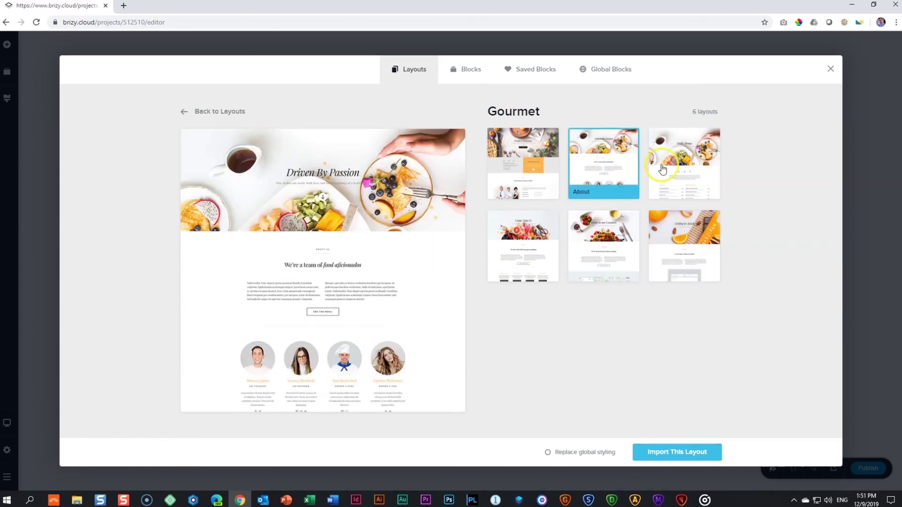
scroll(376, 211, down, 5)
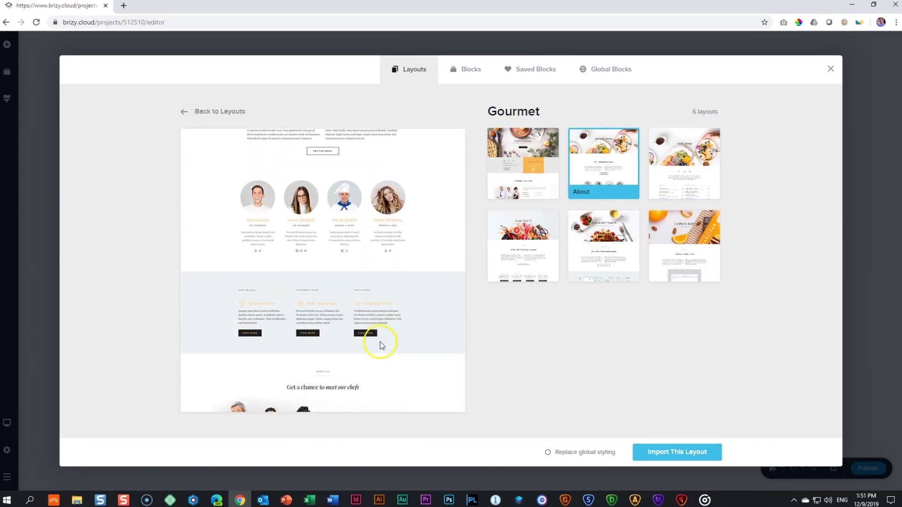
scroll(381, 346, down, 5)
scroll(284, 331, up, 1)
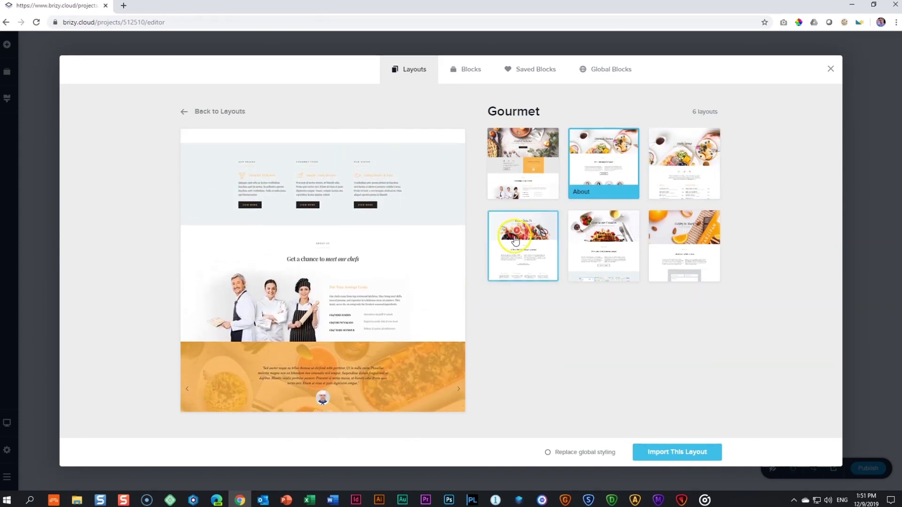
click(516, 240)
scroll(389, 221, down, 3)
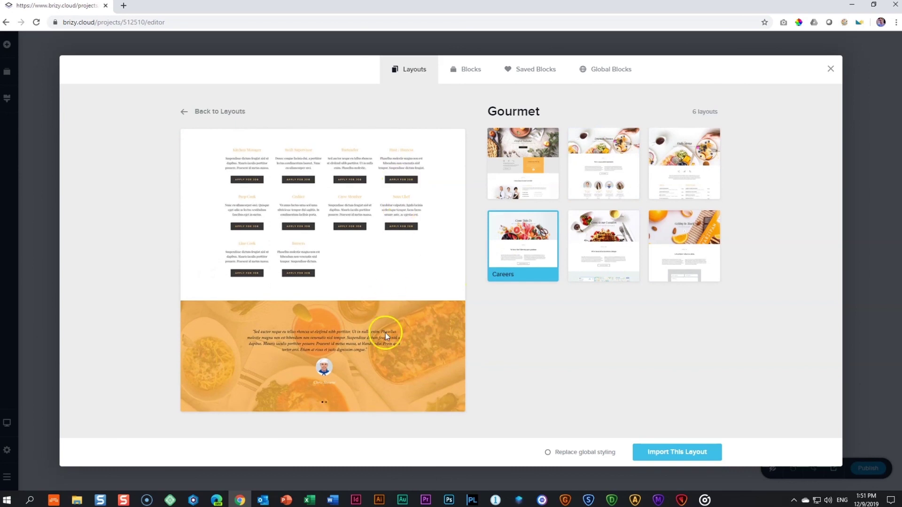
scroll(414, 134, up, 5)
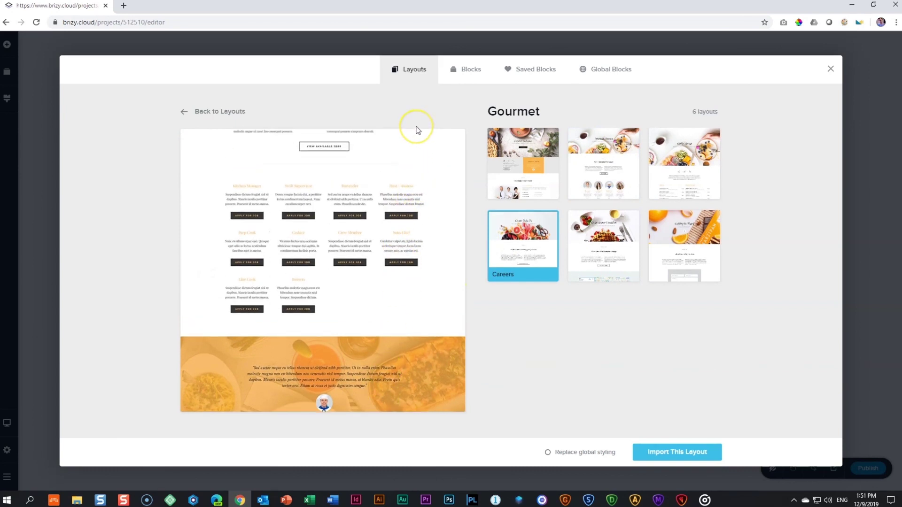
scroll(416, 130, up, 2)
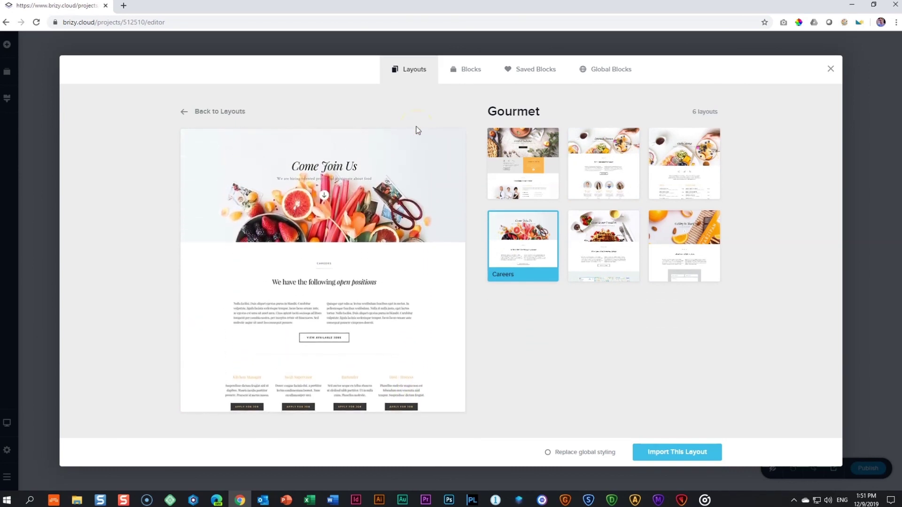
click(553, 154)
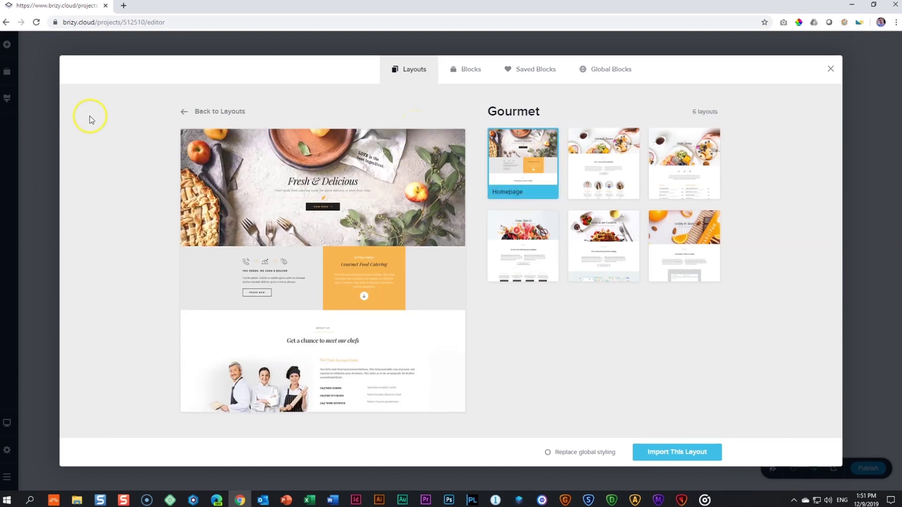
Step: Import the Homepage layout of the Yoga template from the Health & Beauty category, with Replace global styling enabled
click(220, 112)
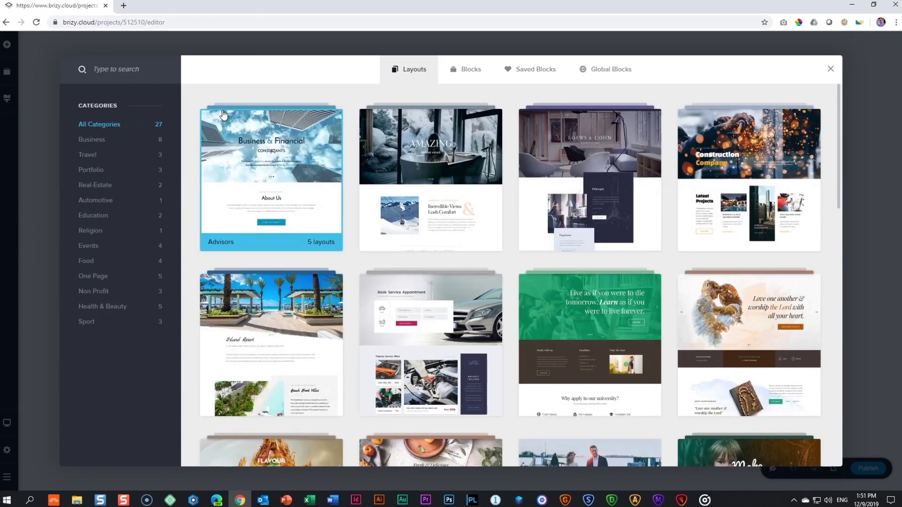
click(102, 308)
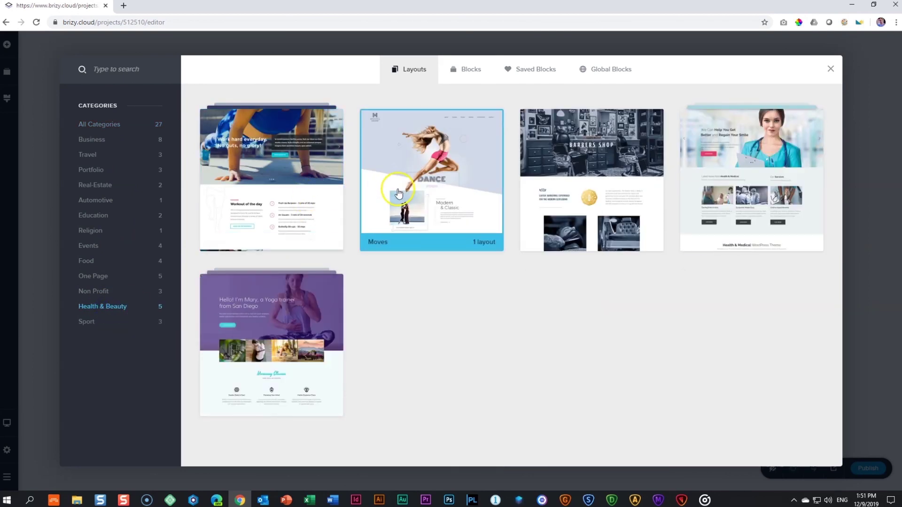
click(272, 343)
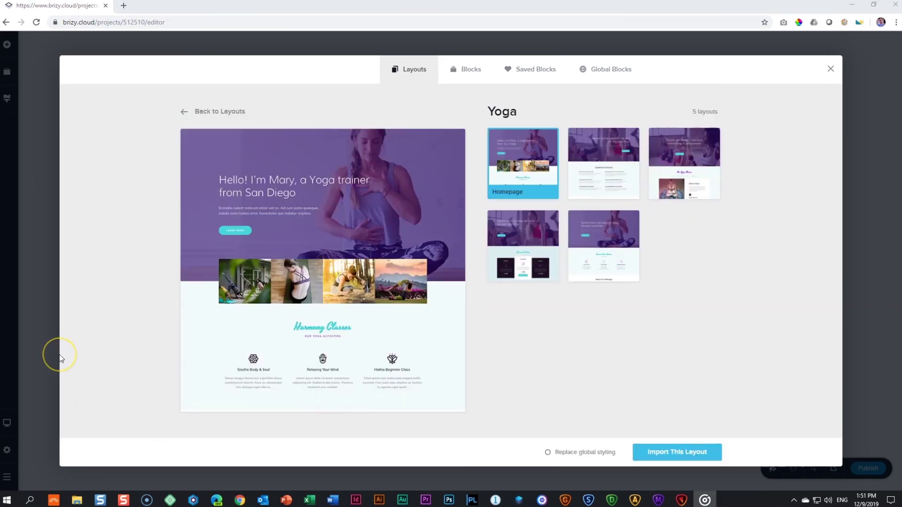
mouse_move(432, 258)
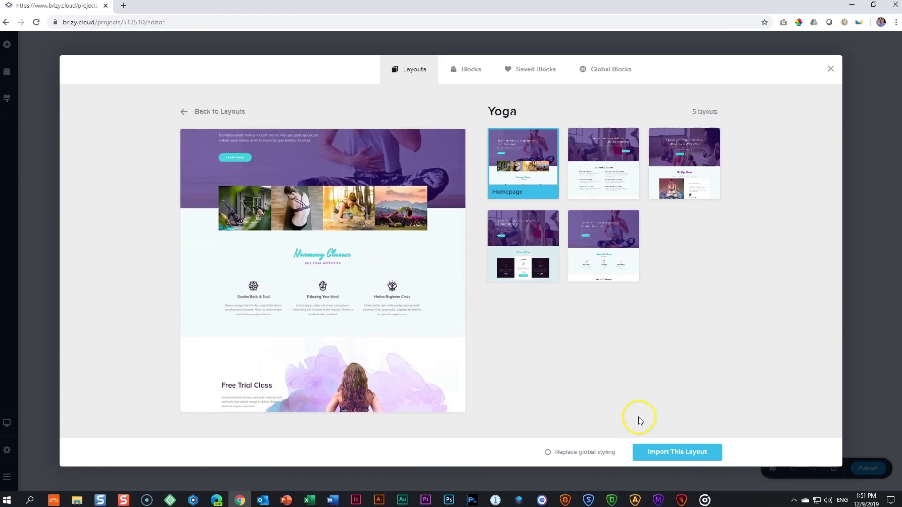
click(548, 452)
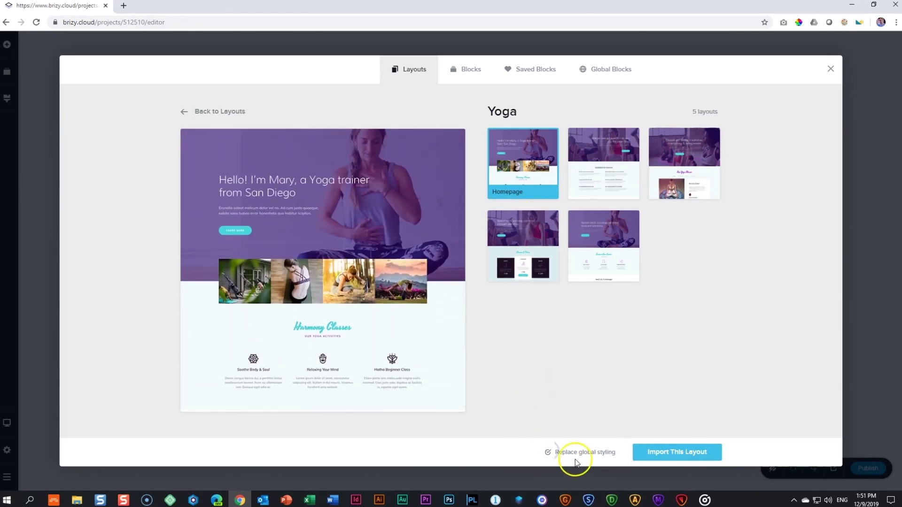
click(660, 460)
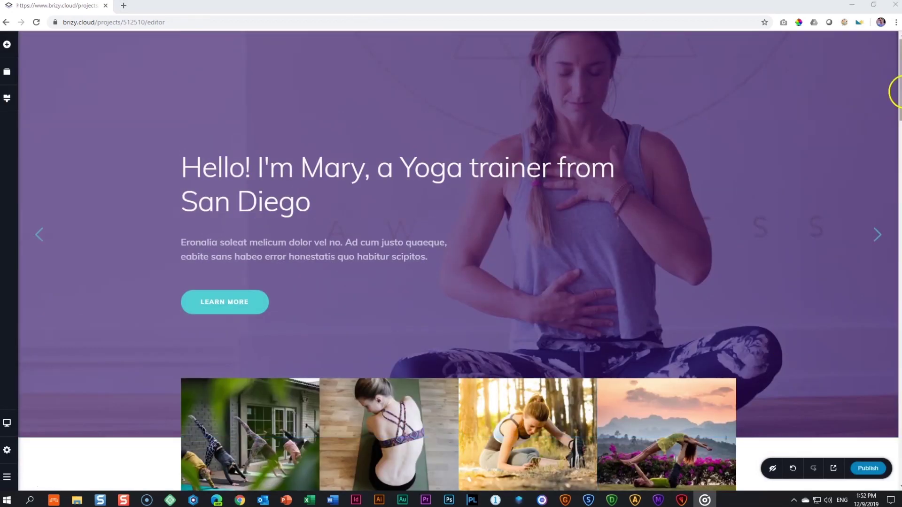
mouse_move(894, 92)
mouse_down()
mouse_move(887, 346)
mouse_move(895, 94)
mouse_up()
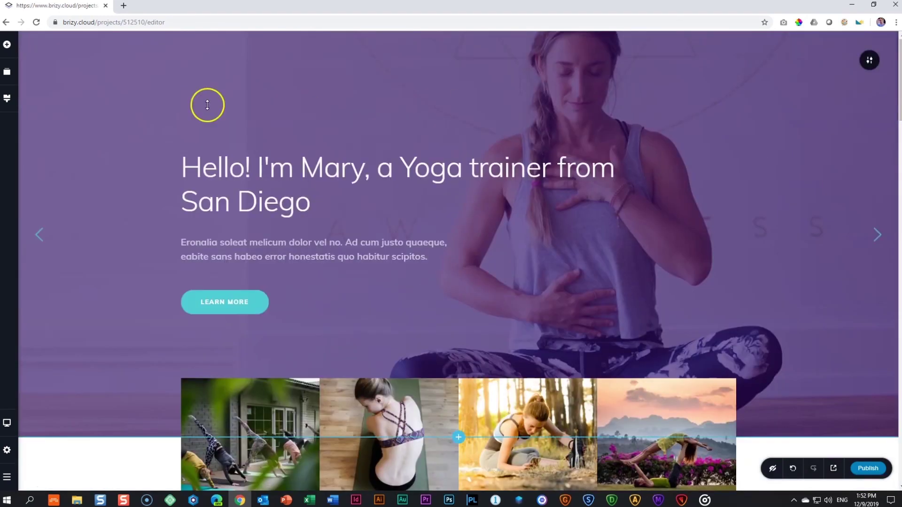
Step: Try the Magazine style and another preset as the page's global style, and set the current style back to Yoga
click(7, 98)
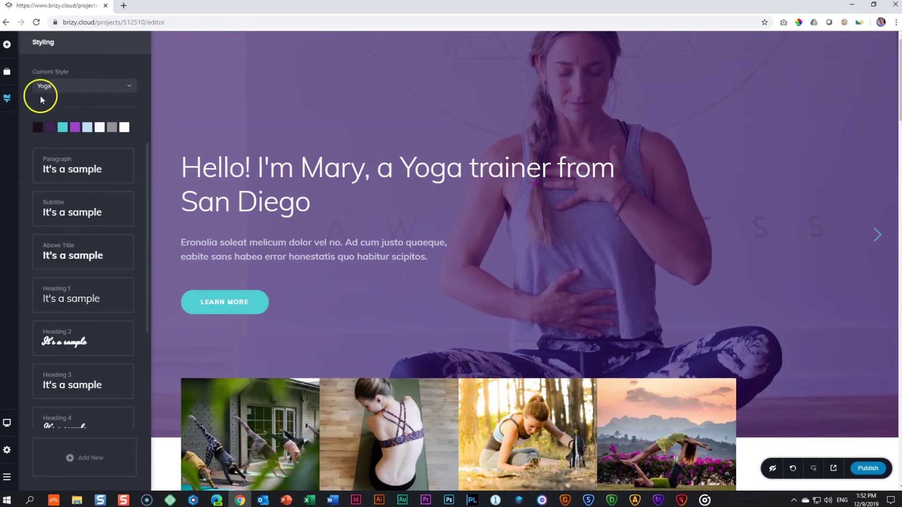
click(120, 127)
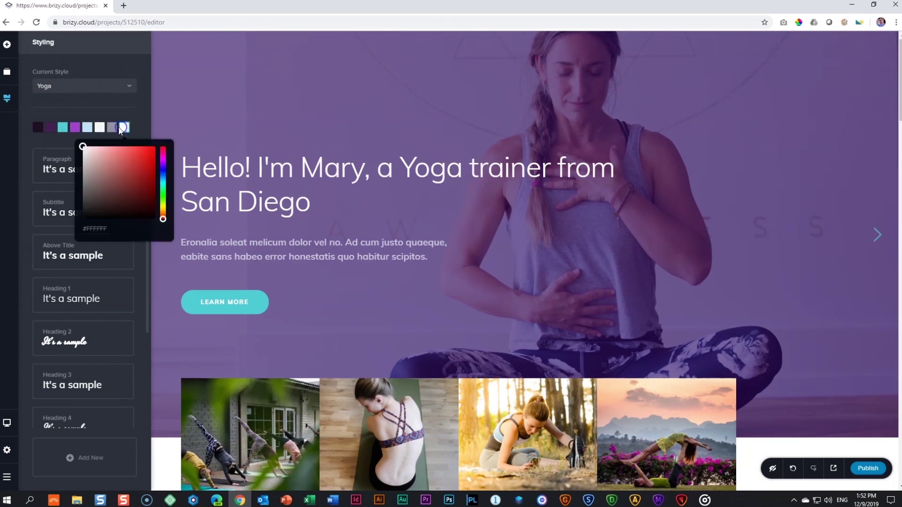
click(128, 86)
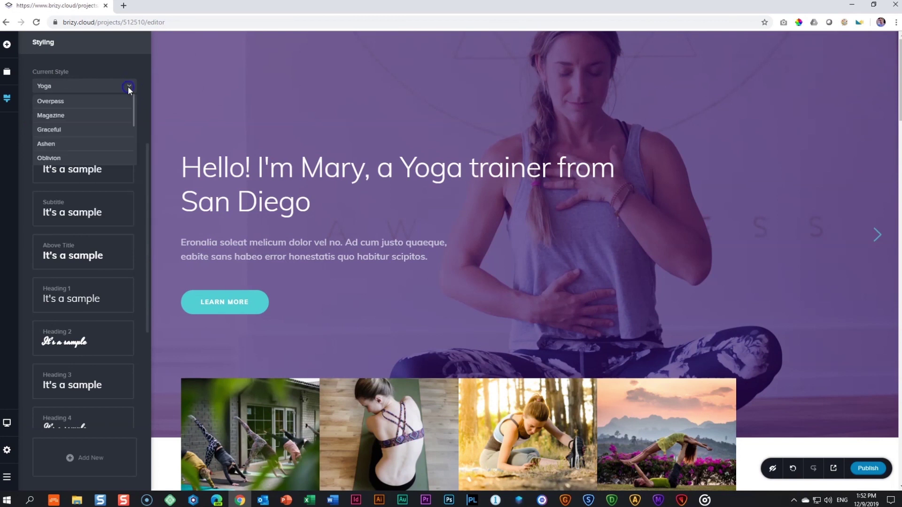
click(79, 115)
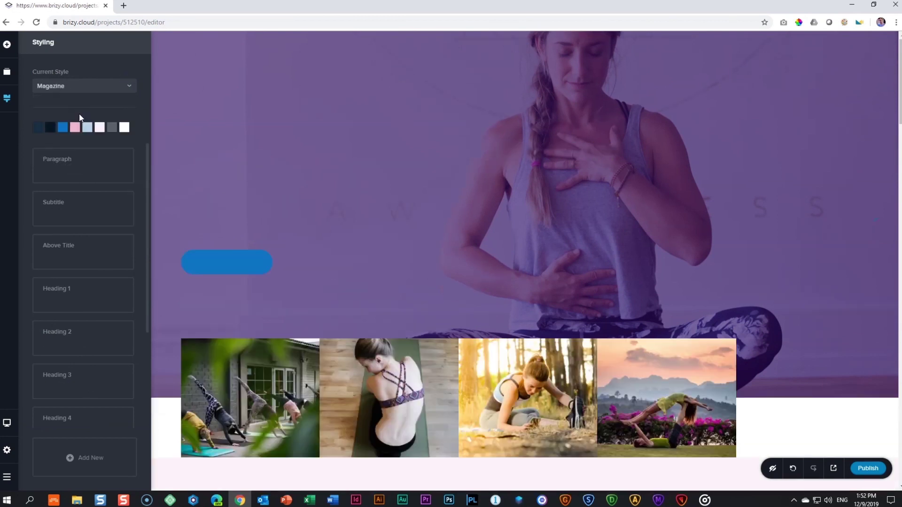
click(122, 92)
click(75, 144)
click(117, 89)
scroll(66, 121, down, 3)
click(52, 157)
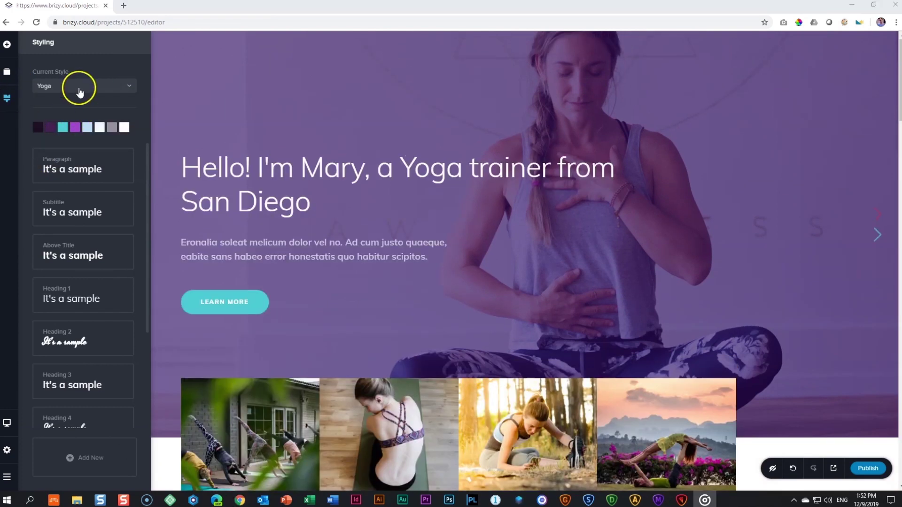
Step: Delete all the imported homepage blocks so that the page is empty
click(7, 72)
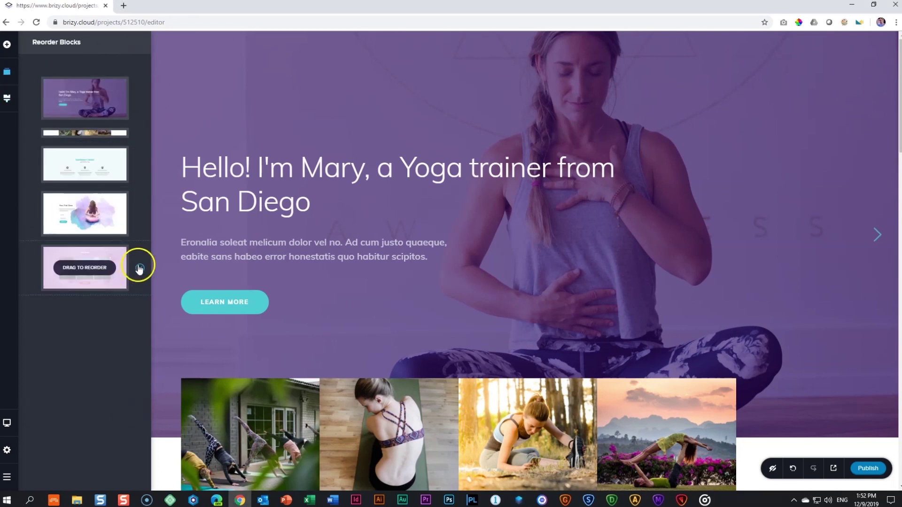
click(140, 98)
Step: Import the Yoga template's Questions & Answers page layout from the Health & Beauty category and check its blocks
click(462, 261)
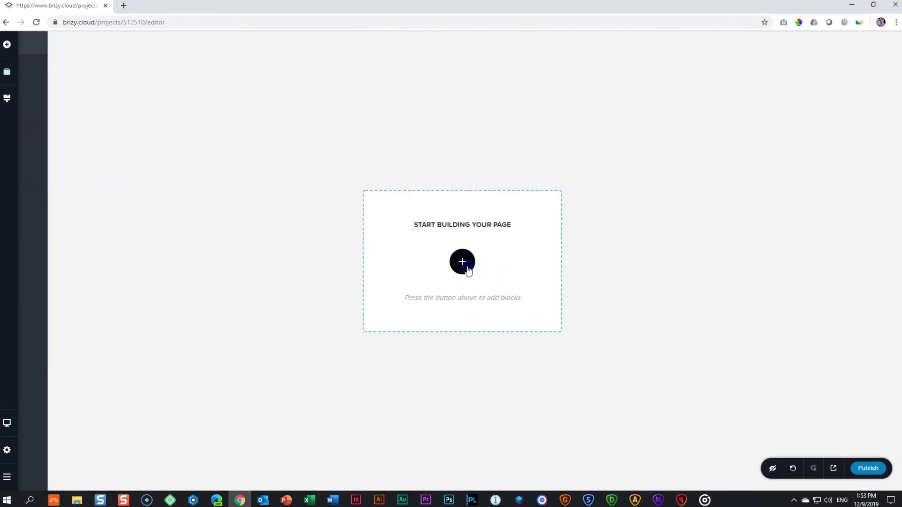
click(413, 71)
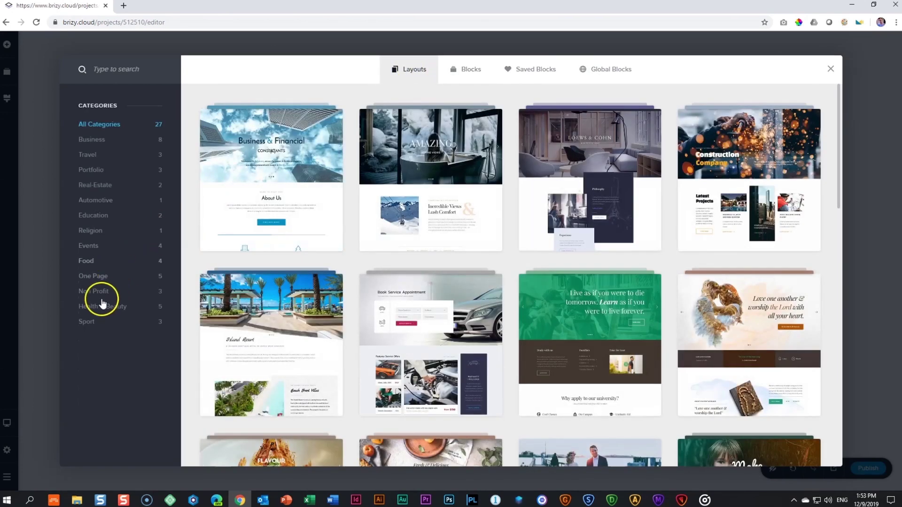
click(101, 308)
click(252, 323)
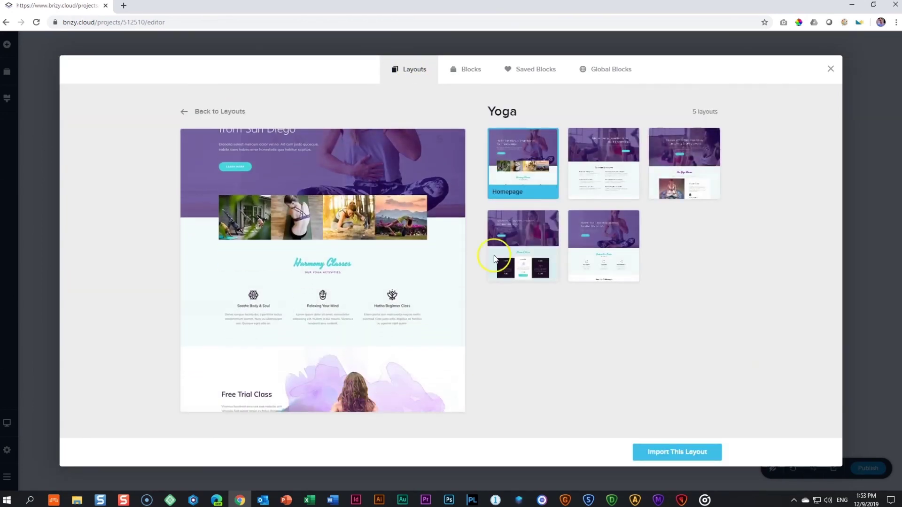
click(626, 158)
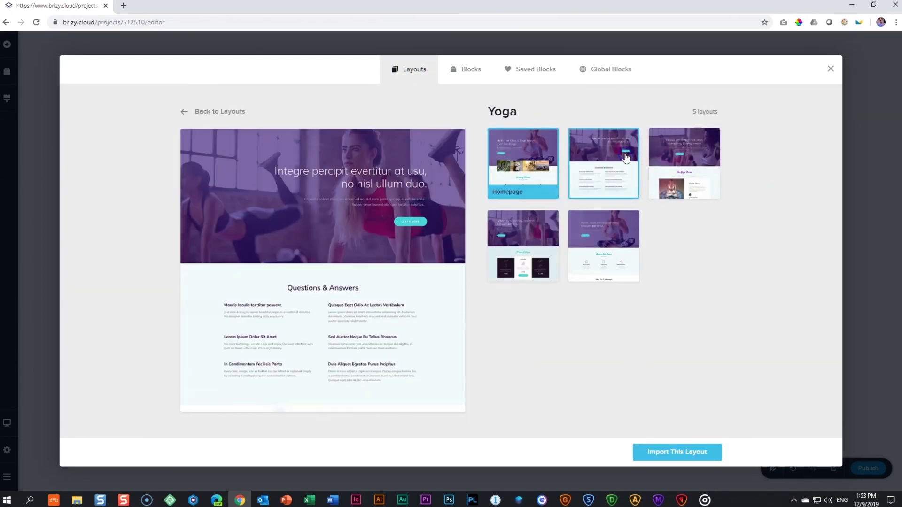
click(673, 453)
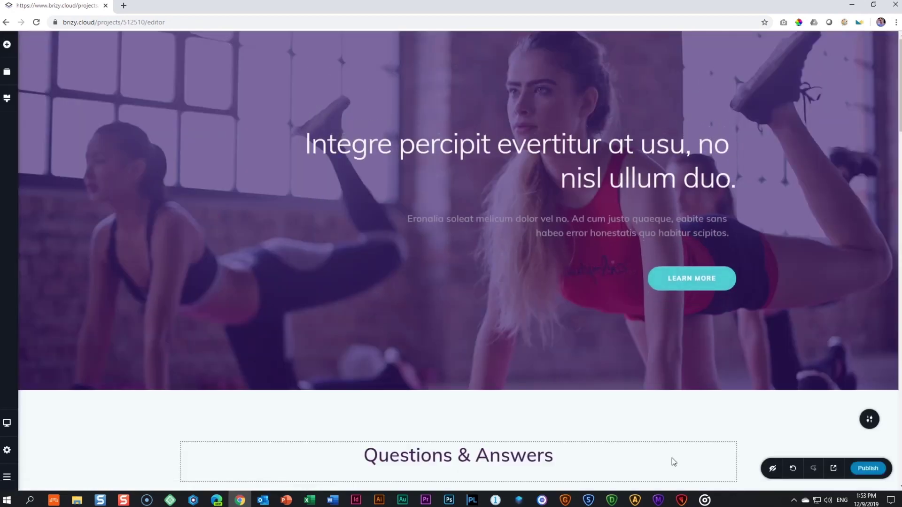
scroll(641, 398, down, 5)
scroll(641, 398, down, 7)
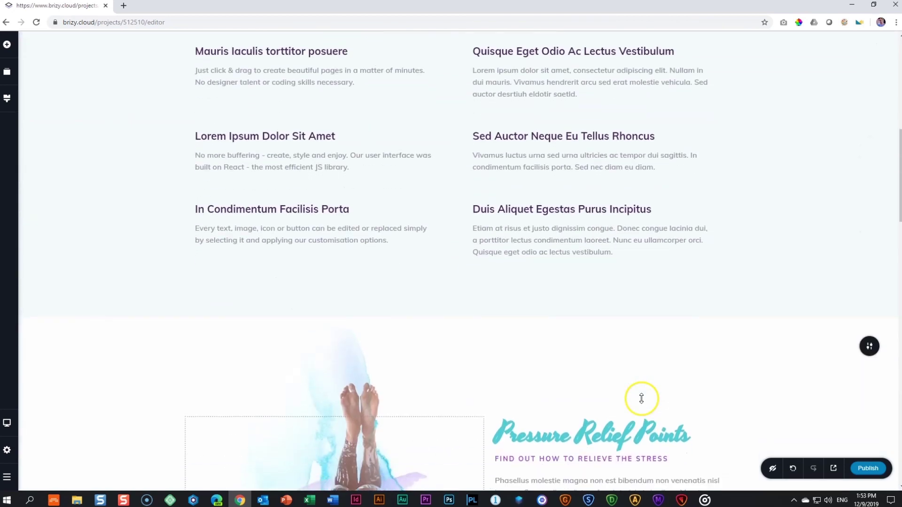